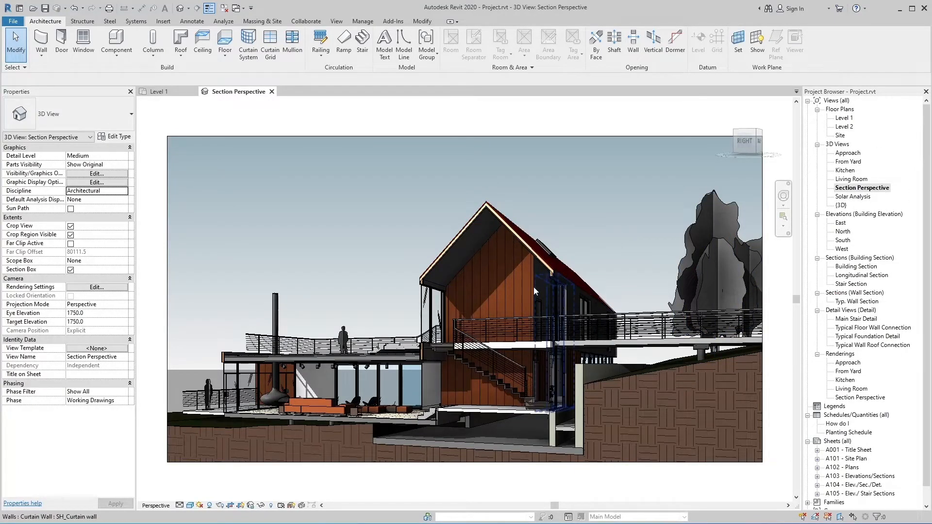
key("ctrl")
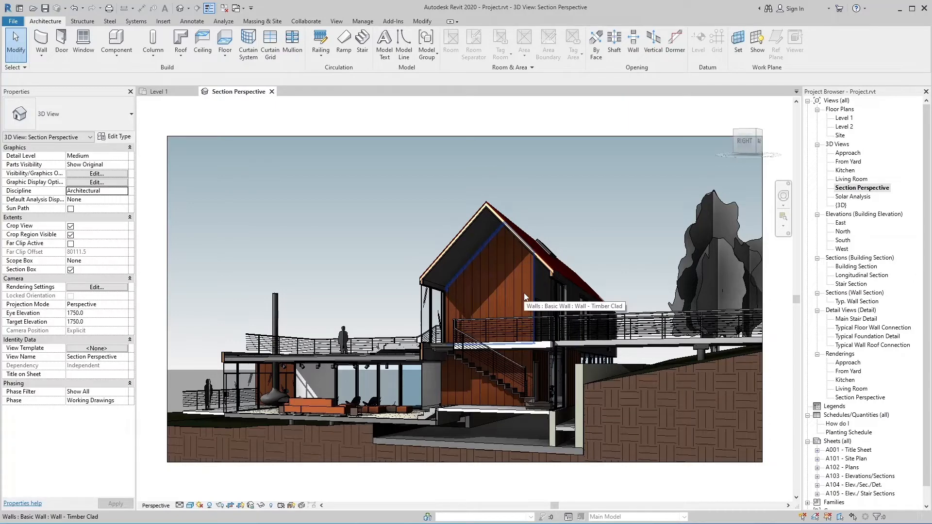
key("ctrl")
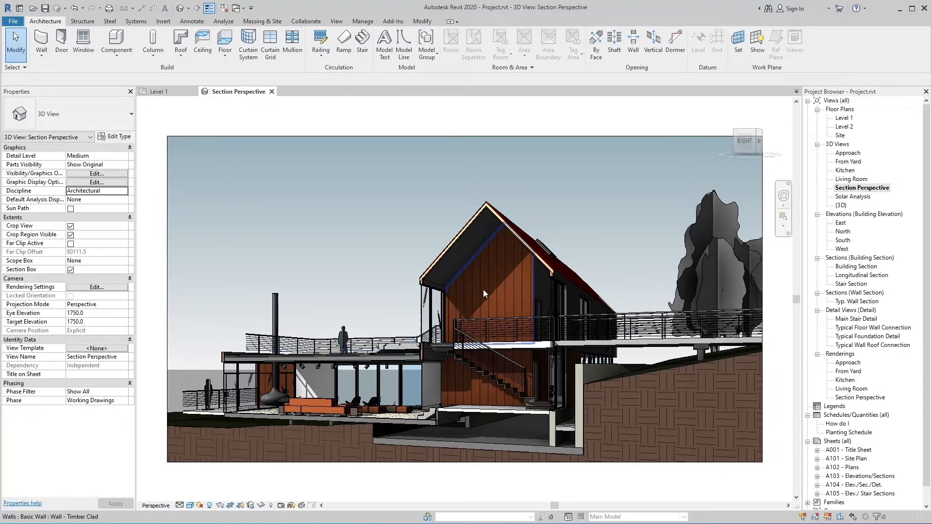
key("ctrl")
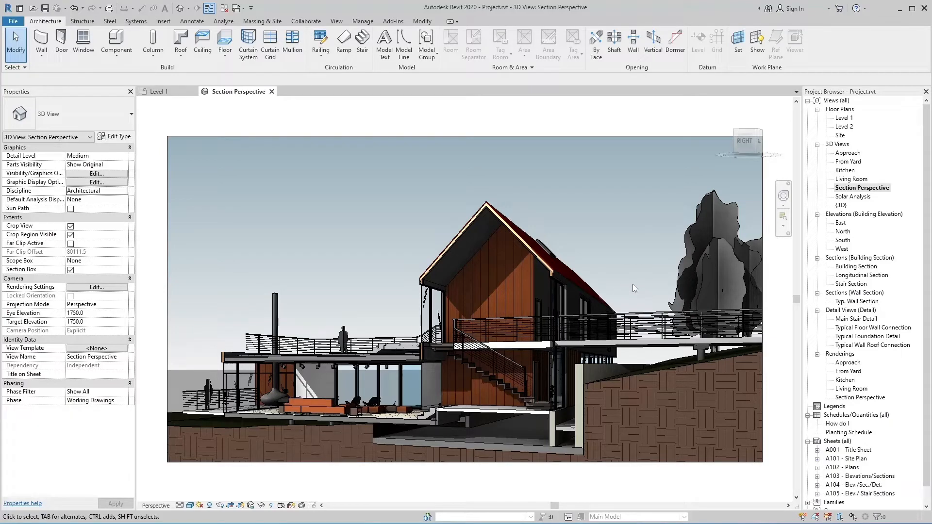
key("ctrl")
key("ctrl")
key("ctrl")
- Review the available discipline options for the Section Perspective view without changing the setting
left_click(117, 192)
left_click(124, 192)
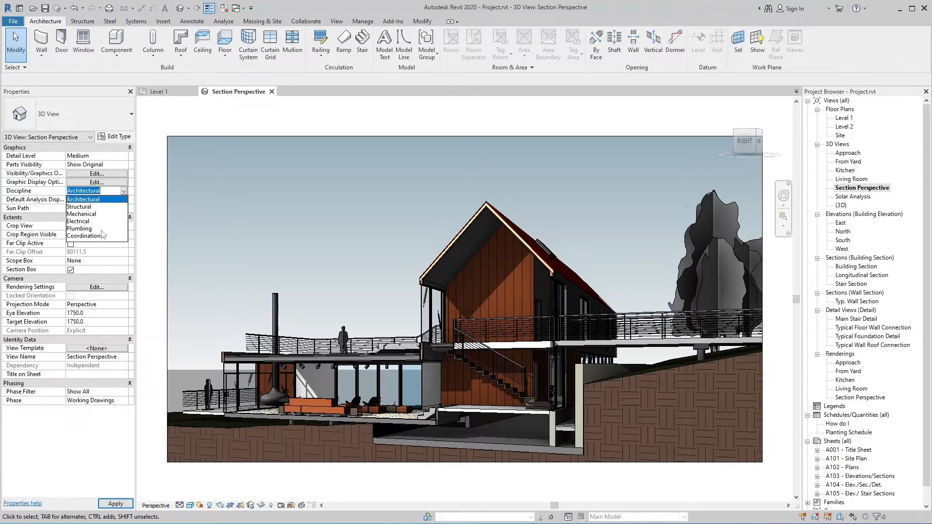
left_click(144, 238)
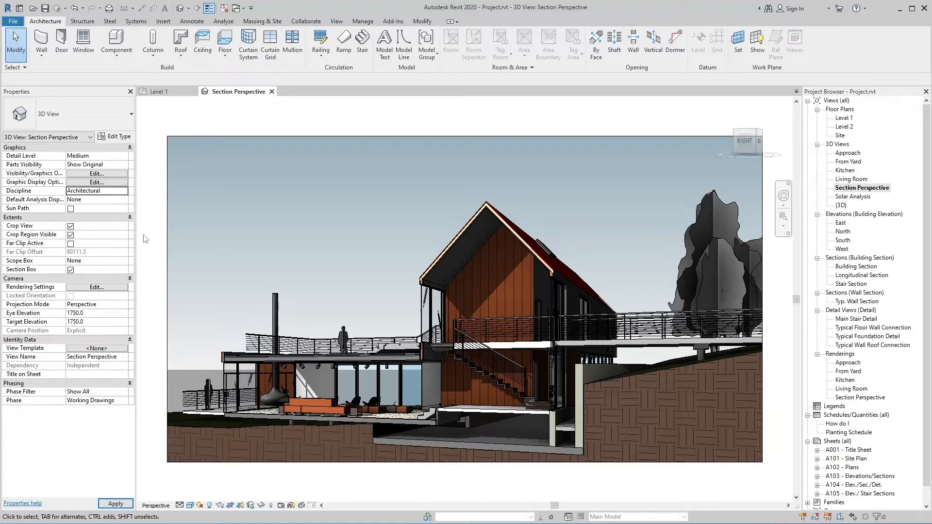
- Close the Section Perspective view, draw a vertical building section just outside grid 1 on the Level 1 plan, and open its view
left_click(272, 92)
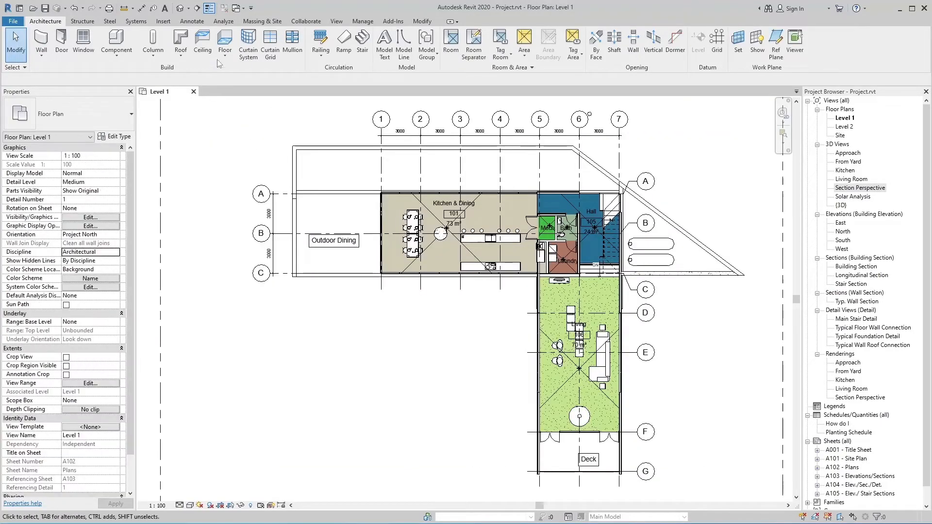
left_click(197, 8)
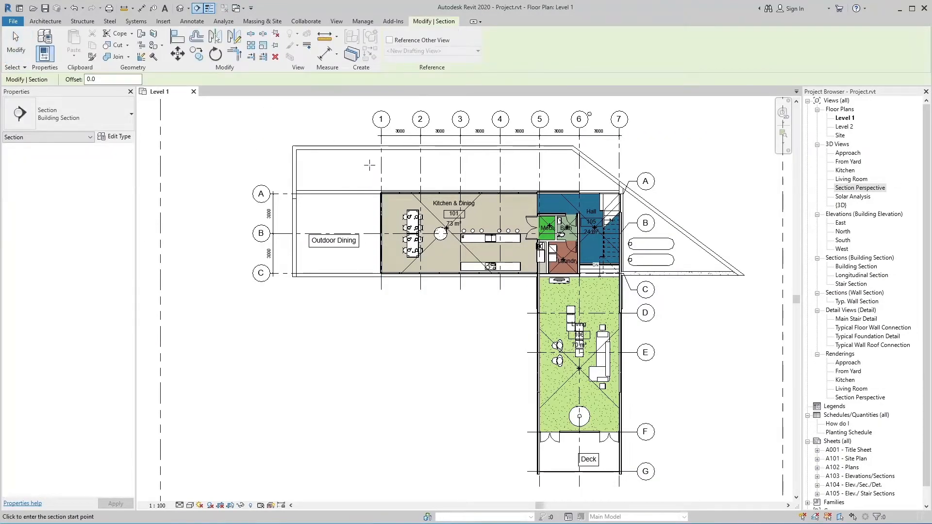
left_click(370, 166)
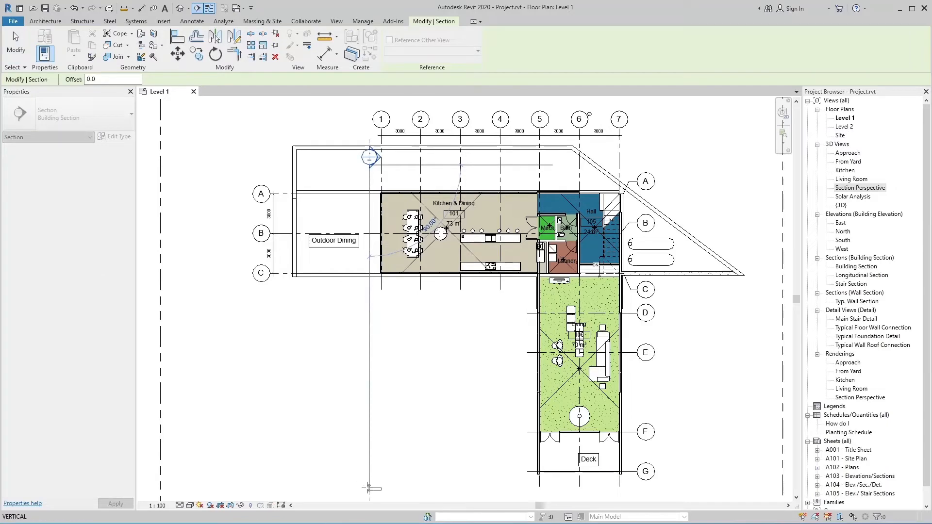
left_click(369, 488)
right_click(453, 156)
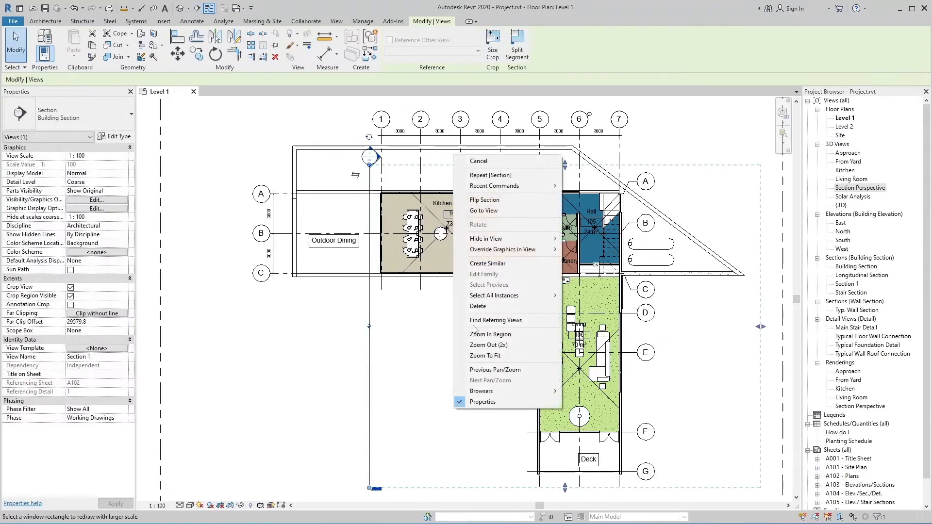
left_click(491, 212)
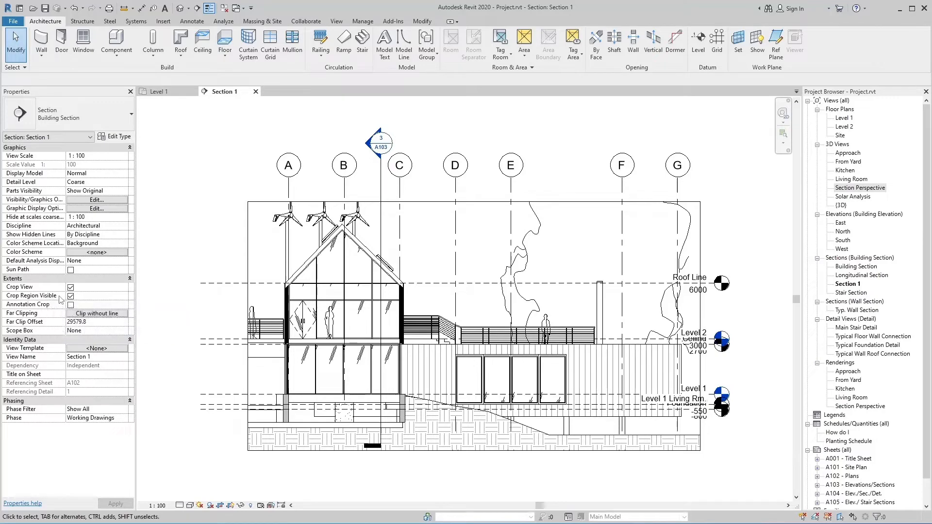
- Turn off Crop View and Crop Region Visible for the new section view
left_click(70, 288)
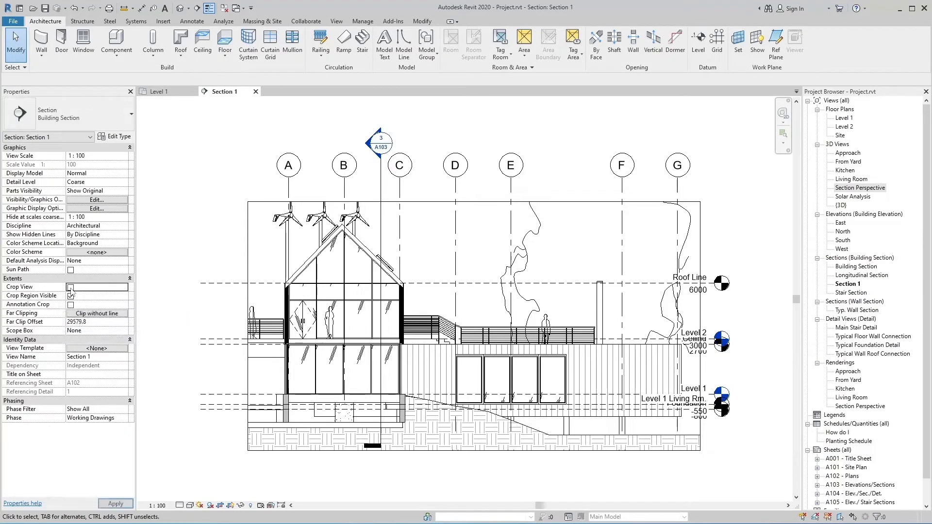
left_click(70, 296)
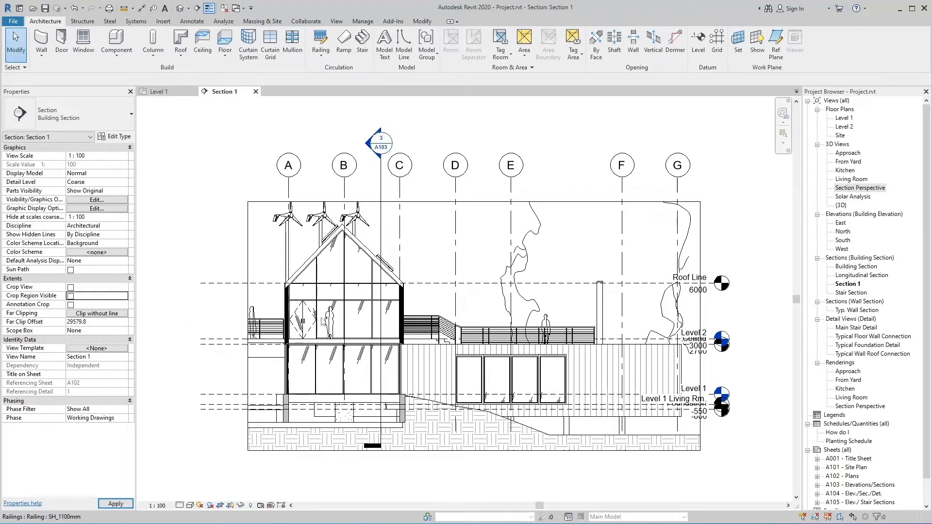
scroll(513, 300, "down", 1)
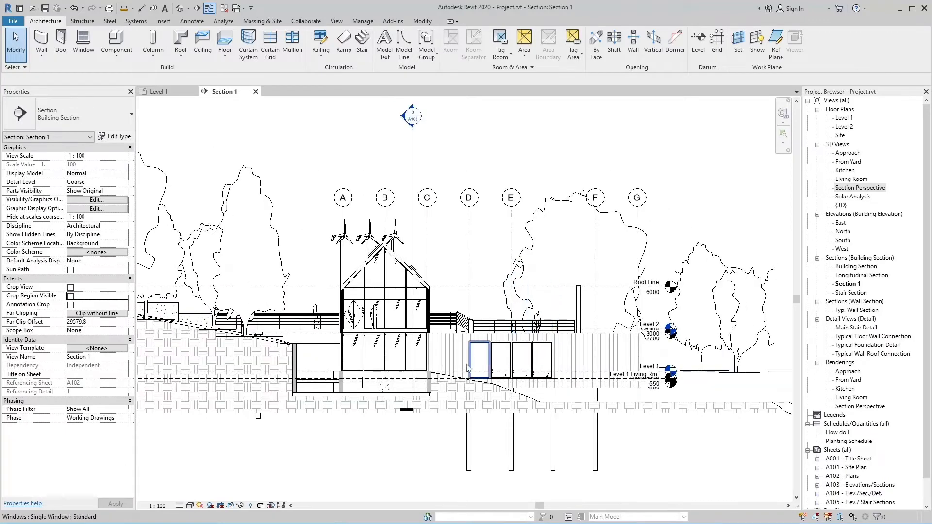
scroll(488, 373, "down", 1)
middle_click_drag(488, 373, 570, 379)
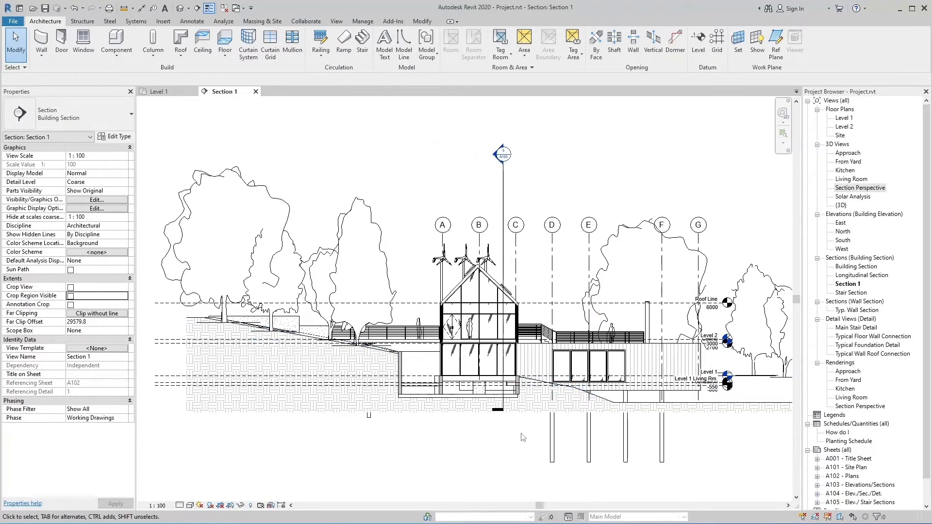
- Confirm Clip without line as the section's far clipping and set its visual style to Realistic
left_click(85, 315)
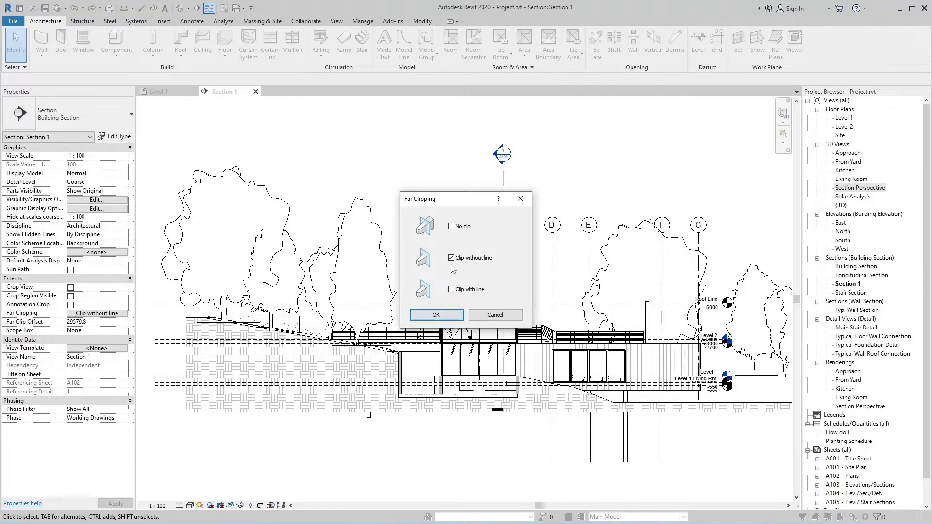
left_click(439, 315)
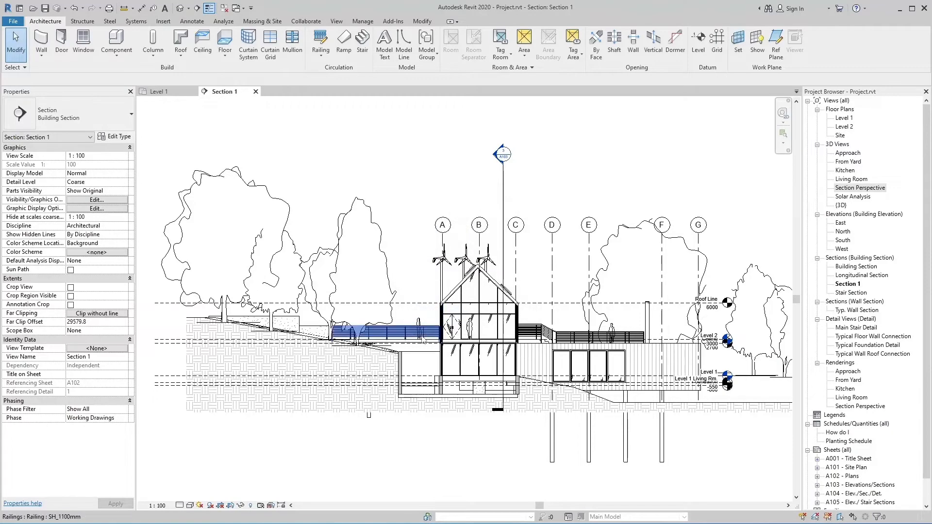
left_click(190, 506)
left_click(205, 494)
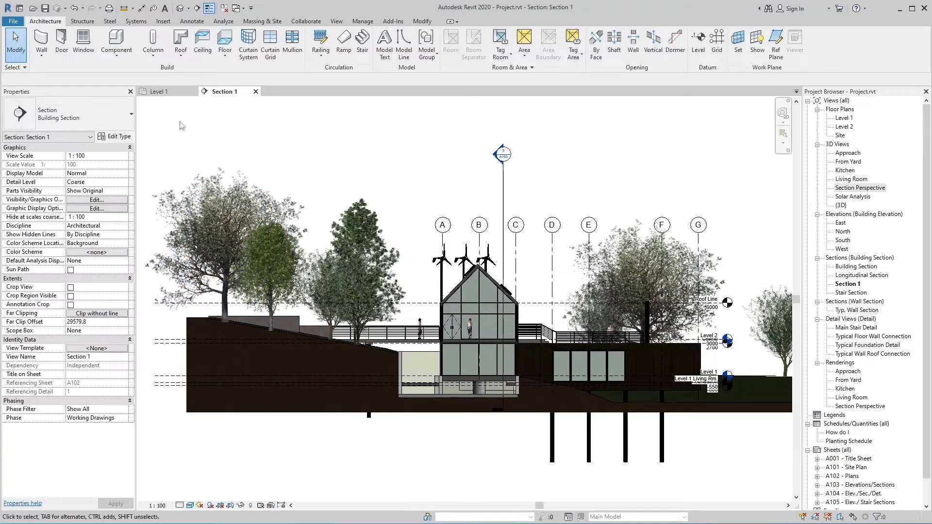
- Compare the Level 1 plan with the section view and check the plan's Depth Cueing settings in Graphic Display Options
left_click(159, 91)
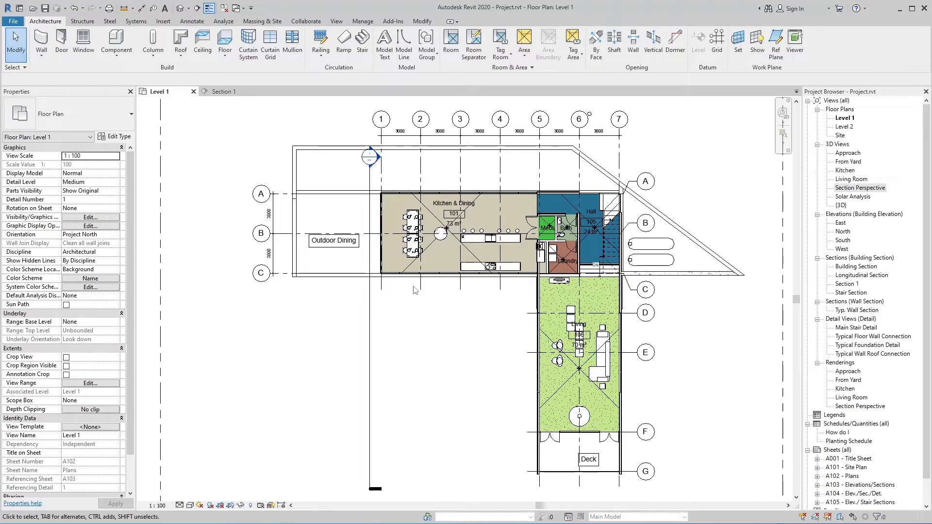
left_click(224, 92)
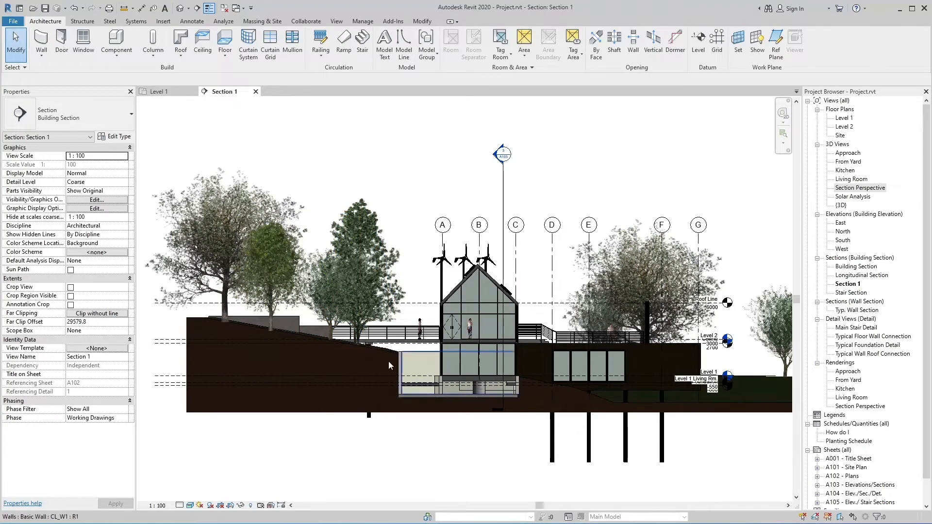
left_click(158, 91)
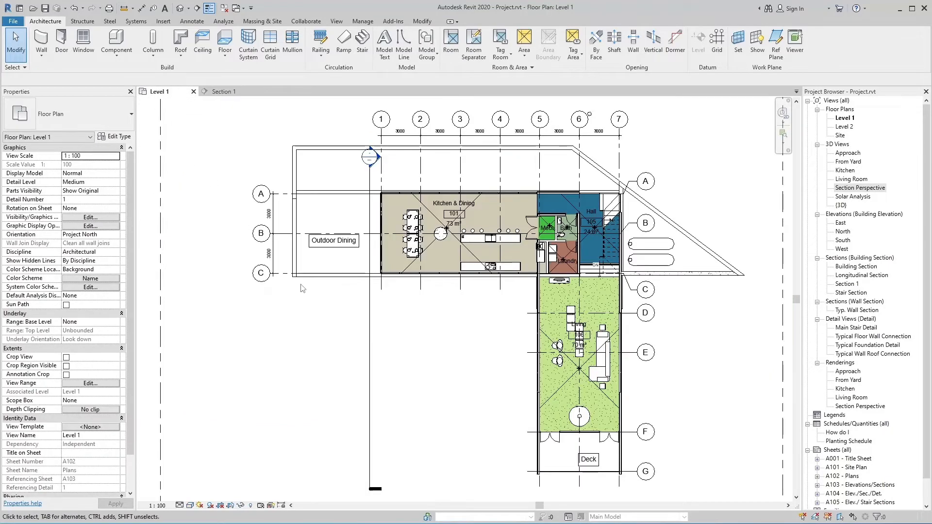
left_click(320, 300)
left_click(190, 505)
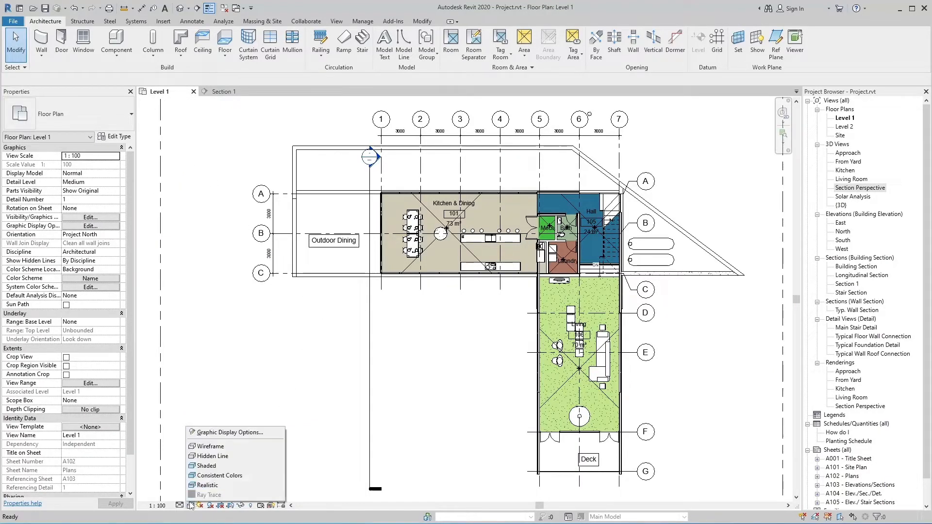
left_click(213, 434)
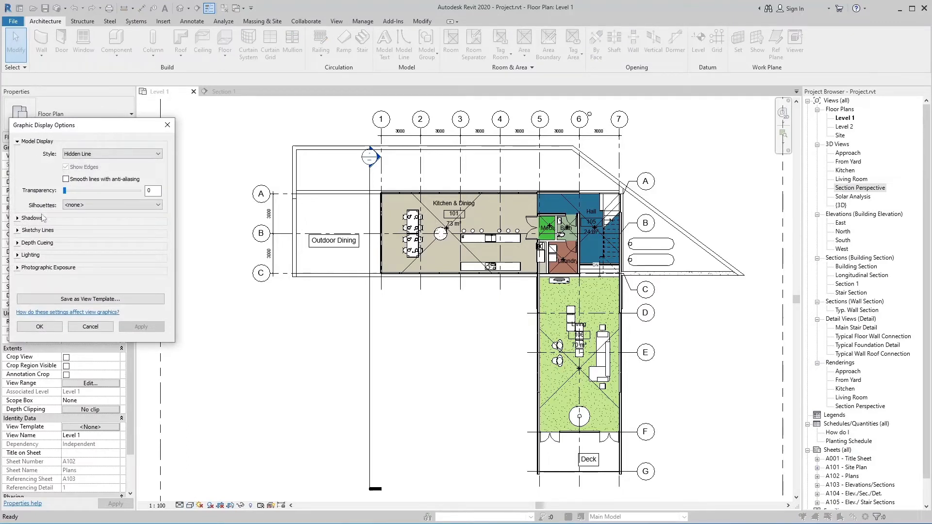
left_click(18, 245)
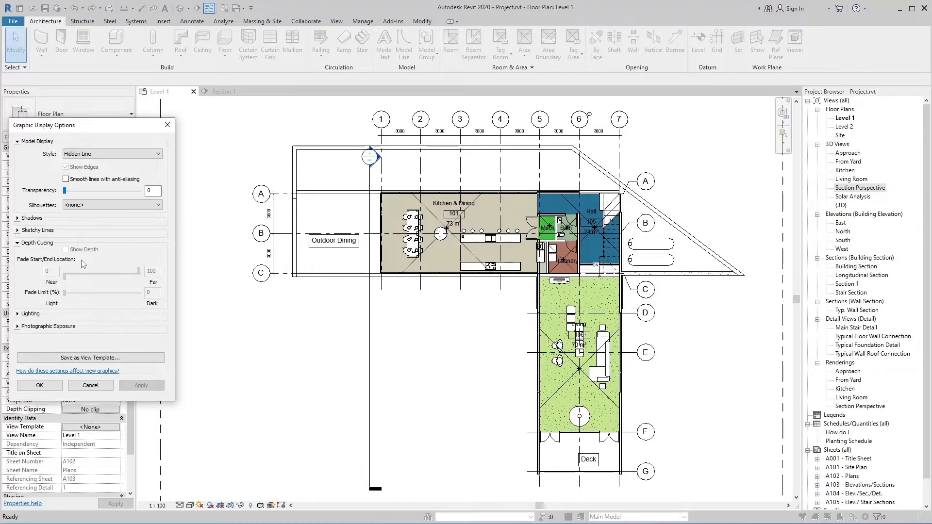
left_click(103, 386)
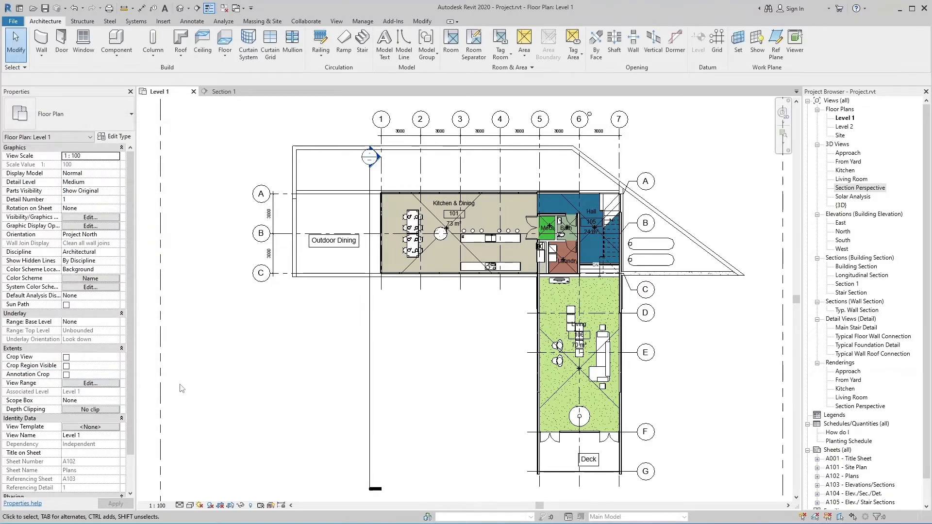
- Pull the section's far clip boundary slightly inward on the Level 1 plan, to an offset of about 29323, and return to the section view
left_click(338, 407)
left_click(374, 406)
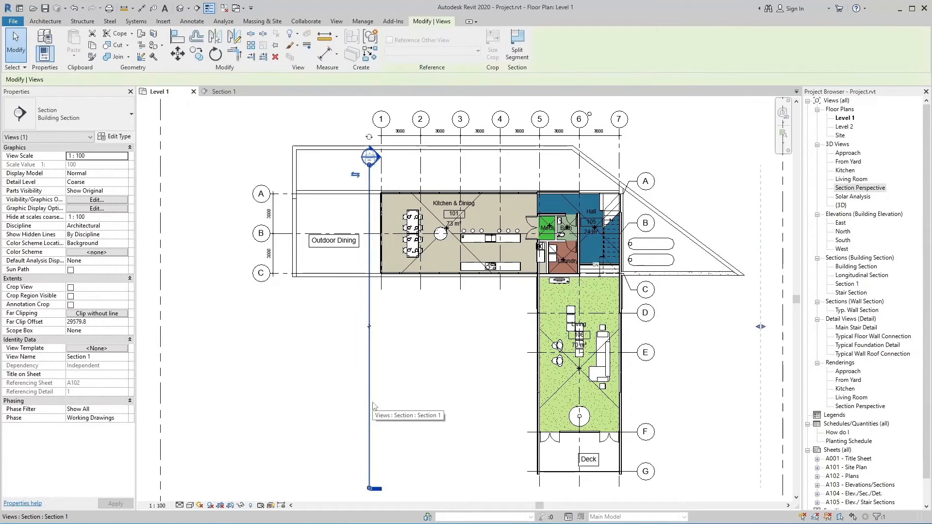
left_click(372, 403)
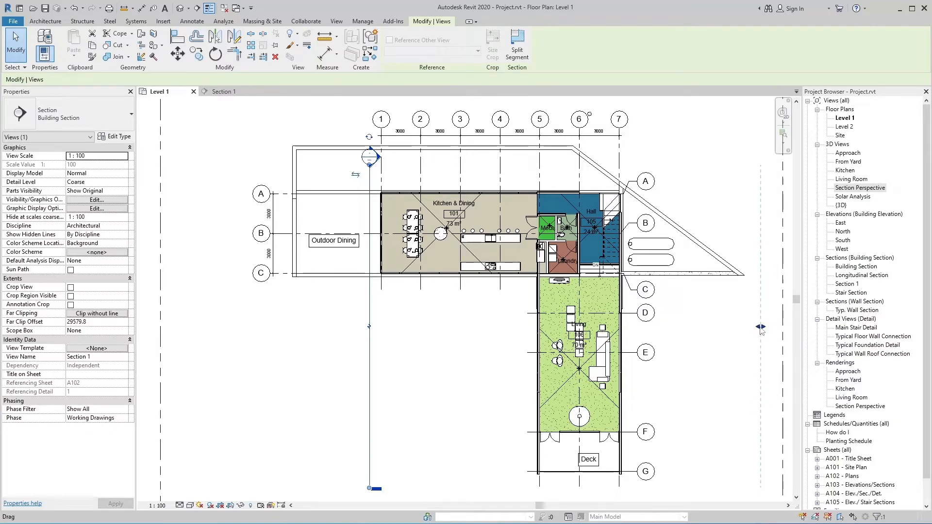
mouse_move(761, 330)
left_mouse_down()
mouse_move(705, 336)
mouse_move(758, 340)
left_mouse_up()
key("Escape")
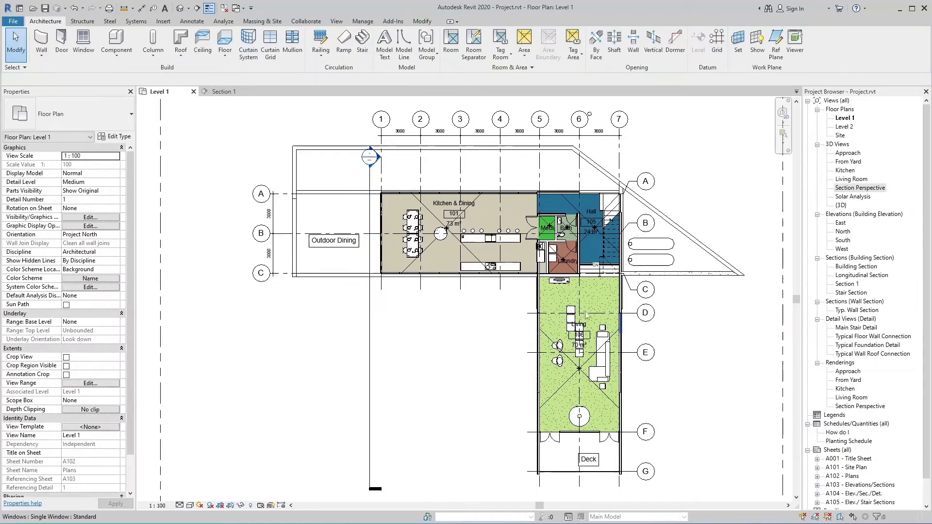
left_click(223, 92)
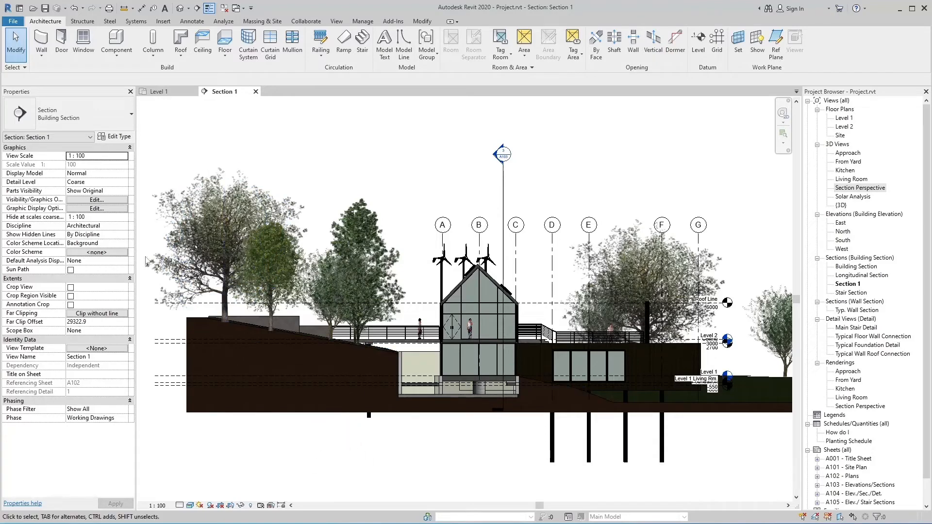
- Set the section view's discipline to Mechanical
left_click(114, 226)
left_click(115, 227)
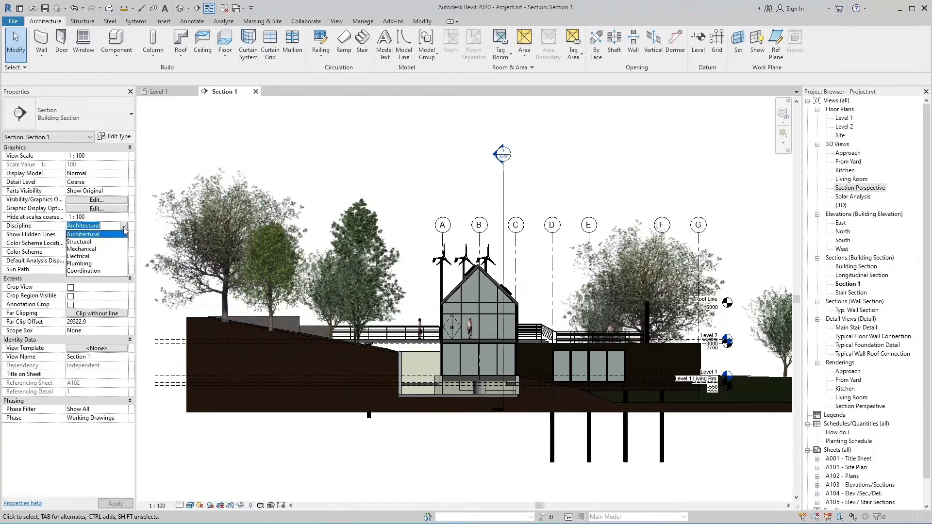
left_click(101, 249)
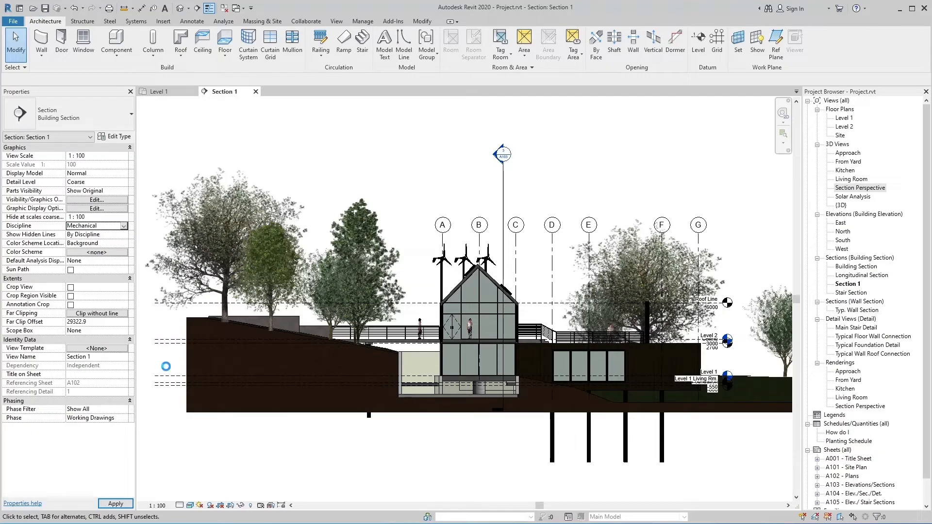
- Check the section view's Depth Cueing settings in Graphic Display Options under the Mechanical discipline
left_click(190, 505)
left_click(216, 433)
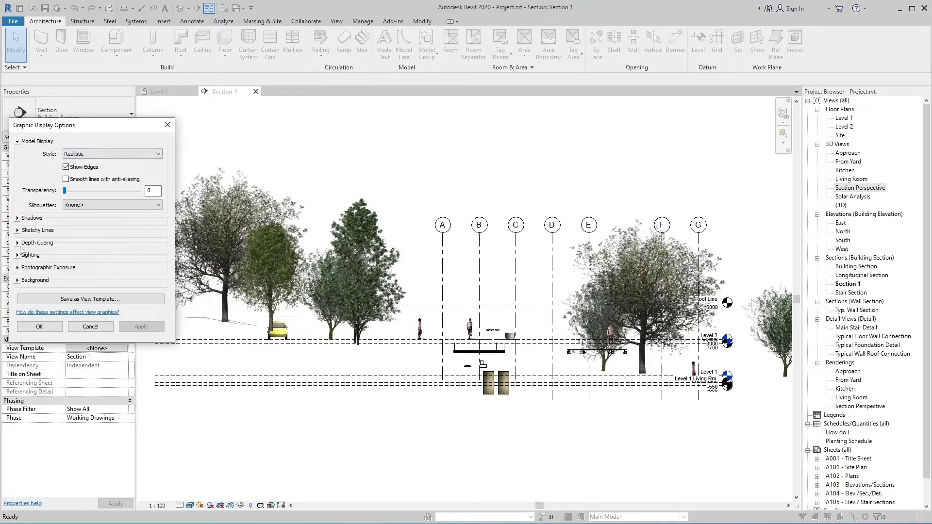
left_click(19, 244)
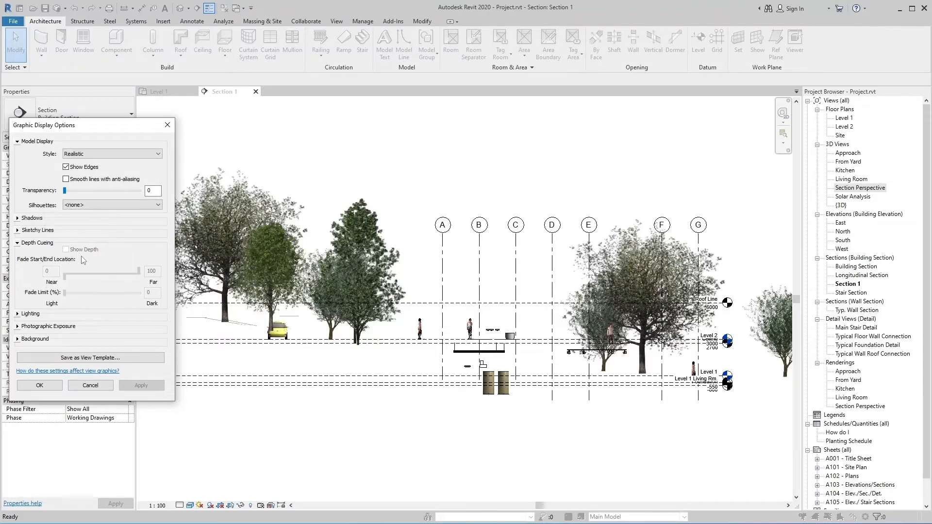
left_click(103, 388)
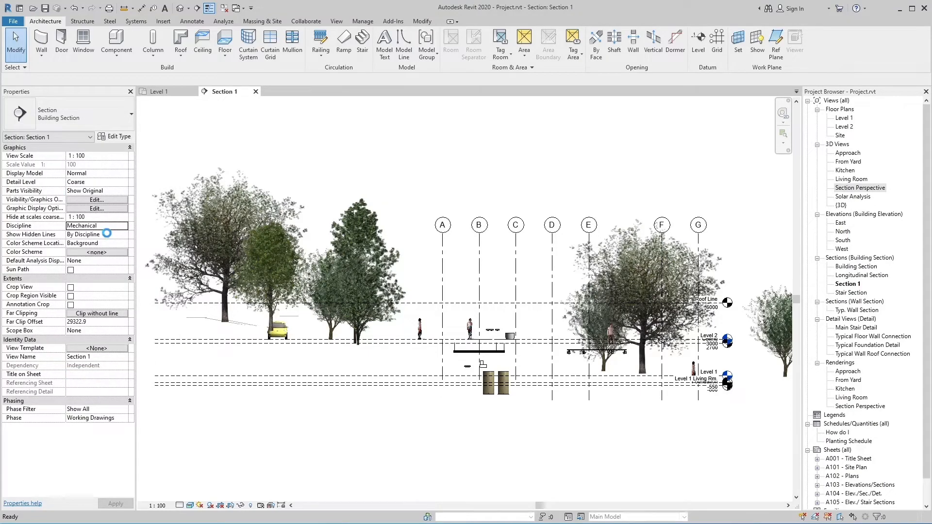
- Set the section view's discipline back to Architectural
left_click(112, 226)
left_click(125, 227)
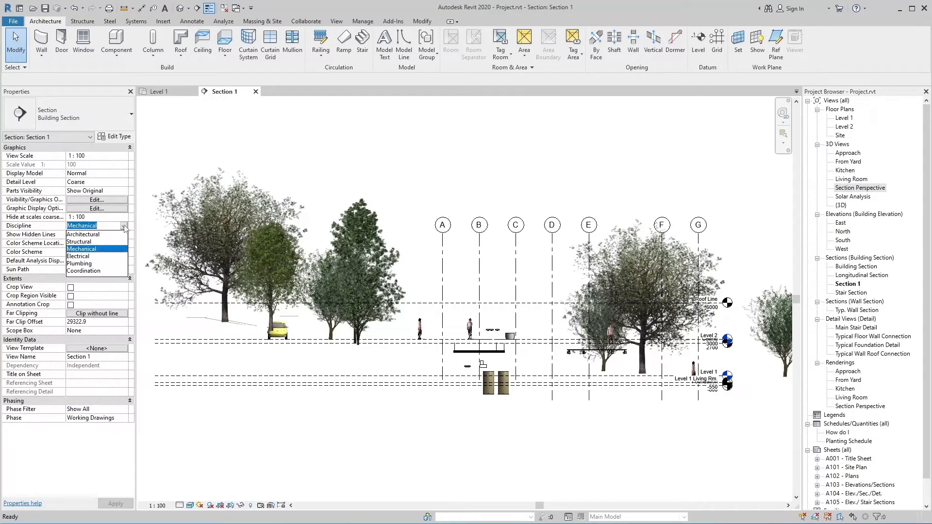
left_click(92, 235)
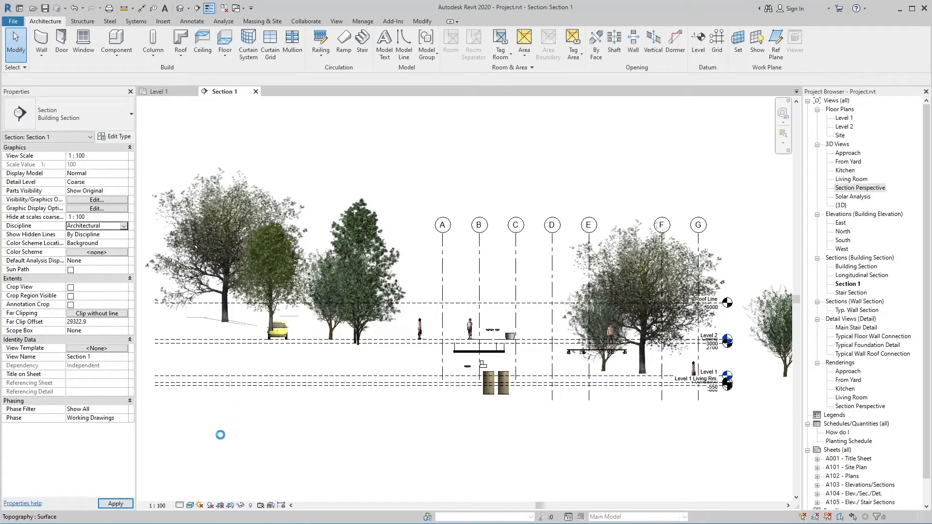
- Turn on Show Depth under Depth Cueing in the section view's Graphic Display Options
left_click(190, 505)
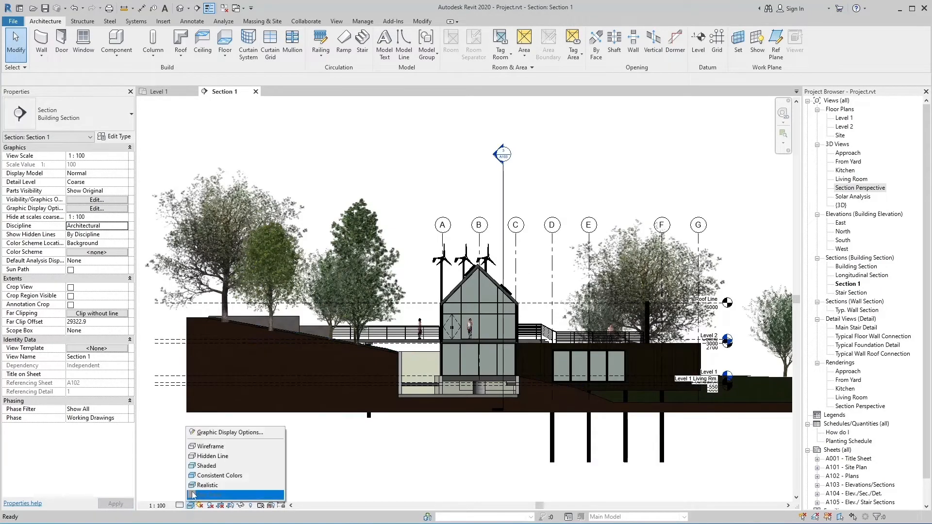
left_click(230, 432)
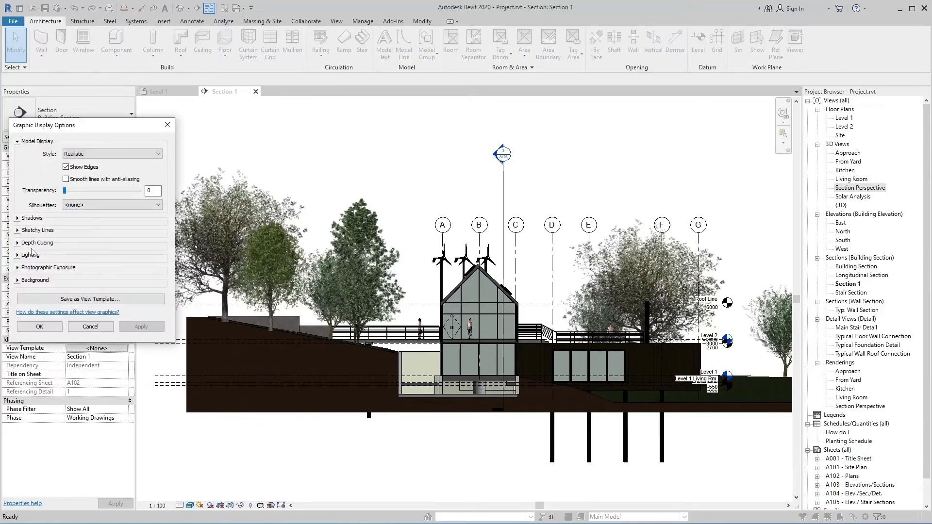
left_click(18, 243)
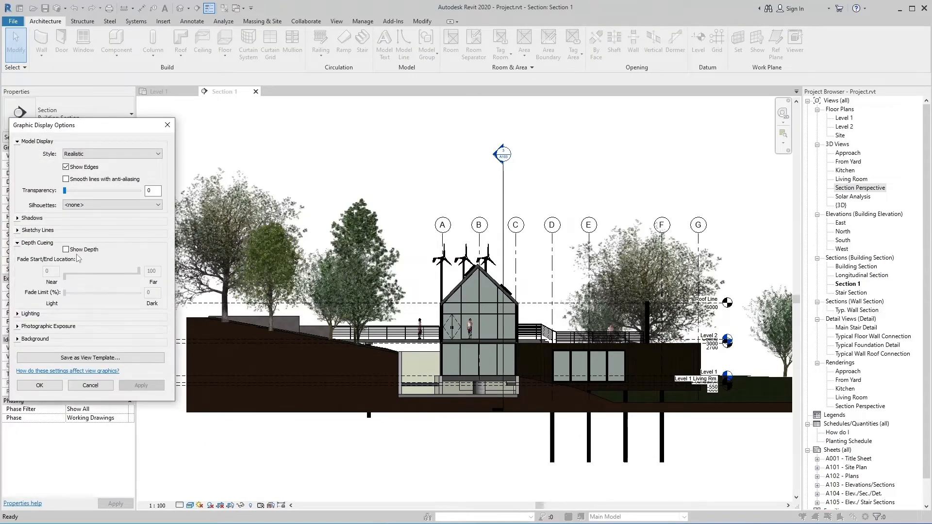
left_click(83, 257)
left_click(82, 256)
left_click(66, 250)
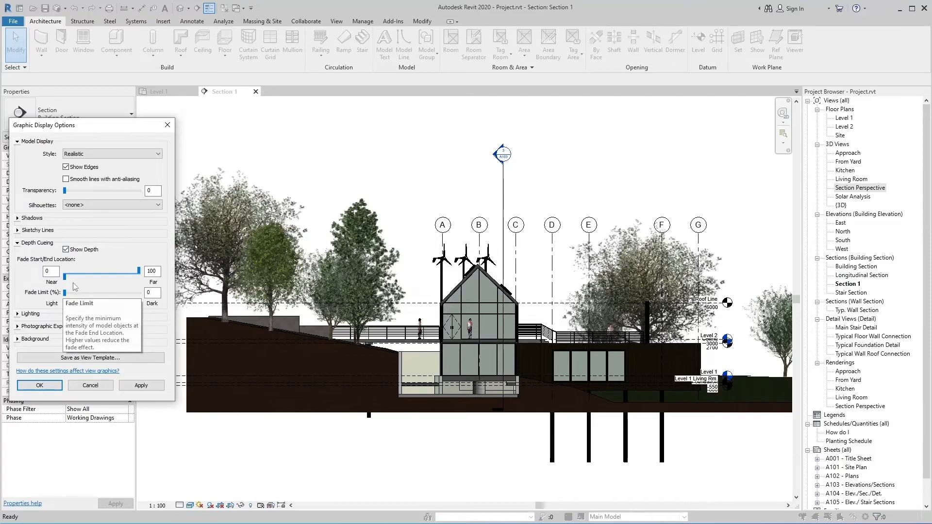
left_click(59, 284)
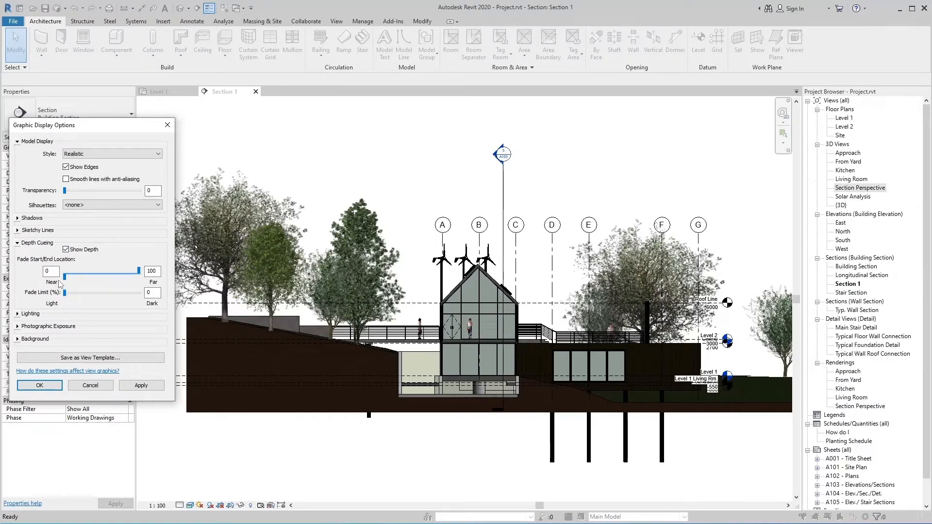
- Try Depth Cueing fade start locations of 10 and 50 for the section view
double_click(49, 271)
type("10")
key("ctrl")
left_click(150, 272)
key("ctrl")
key("ctrl")
key("ctrl")
left_click_drag(73, 278, 93, 278)
left_click(50, 272)
type("50")
left_click(147, 274)
- Set the Depth Cueing fade start location to 14 and the end location to 90, and apply them
left_click_drag(102, 277, 75, 277)
left_click_drag(159, 271, 145, 275)
type("90")
left_click(57, 271)
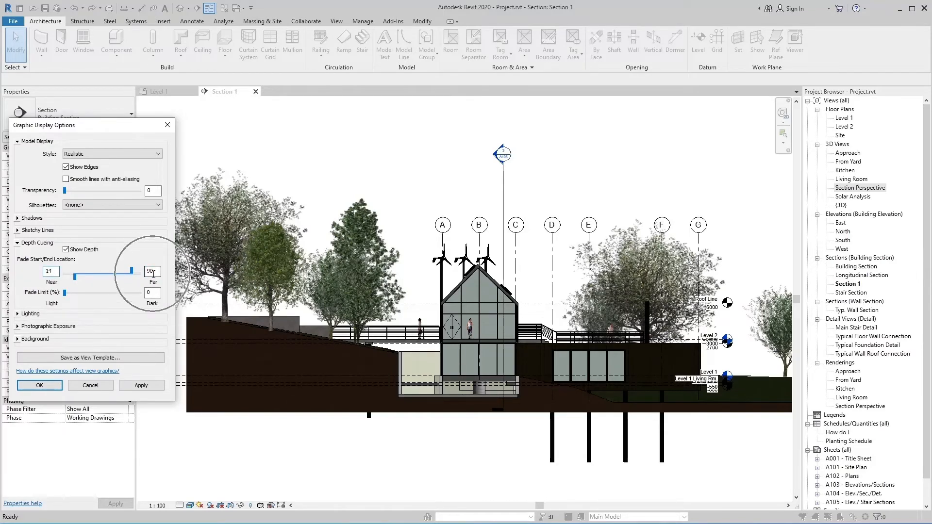
left_click(141, 385)
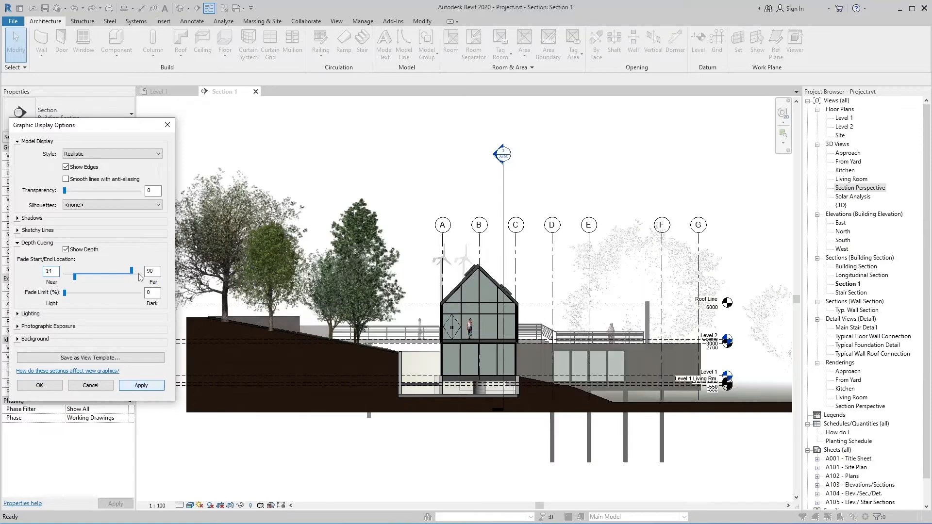
- Test a fade end location of 59 on the section, and return the fade end to 91, applying each value
left_click_drag(132, 271, 112, 272)
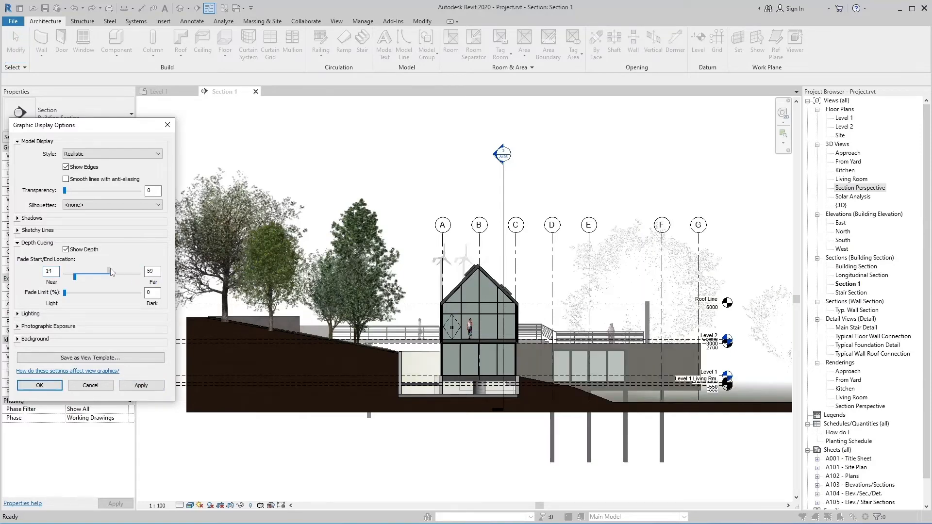
left_click(146, 386)
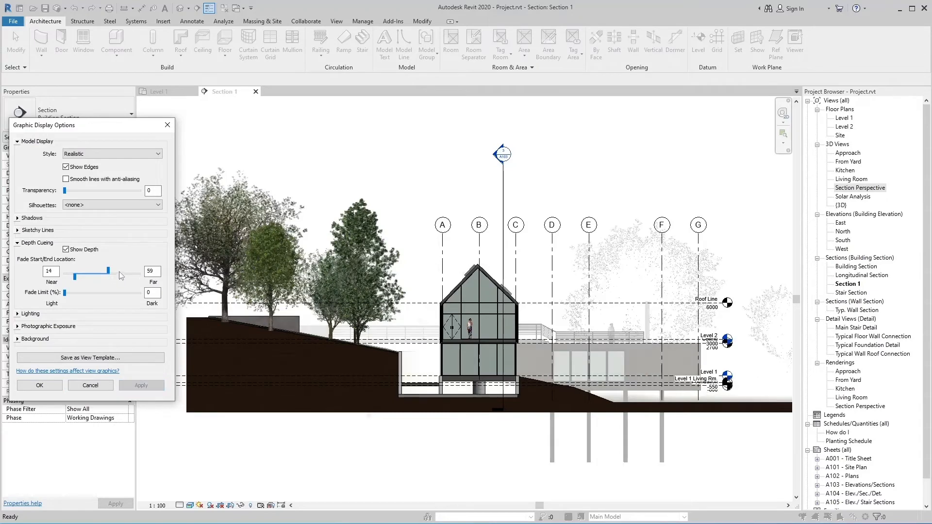
left_click_drag(111, 272, 136, 277)
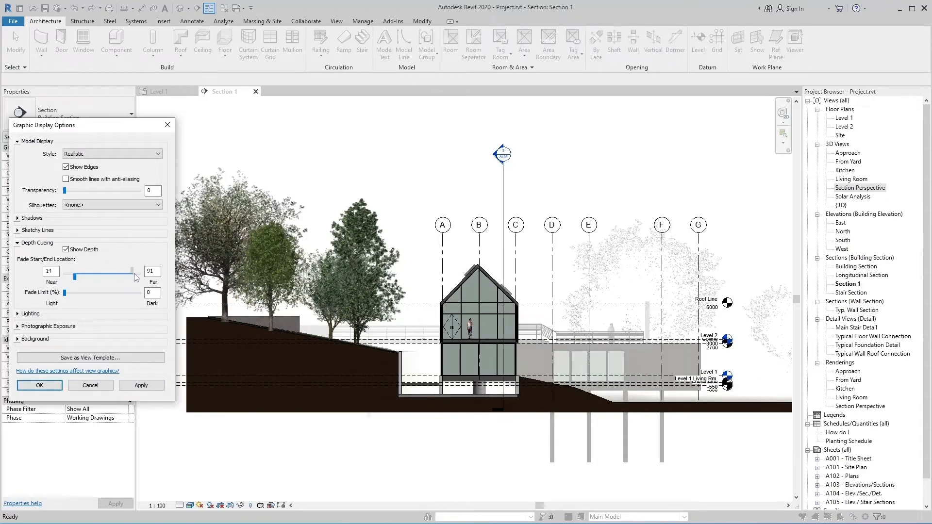
left_click(145, 386)
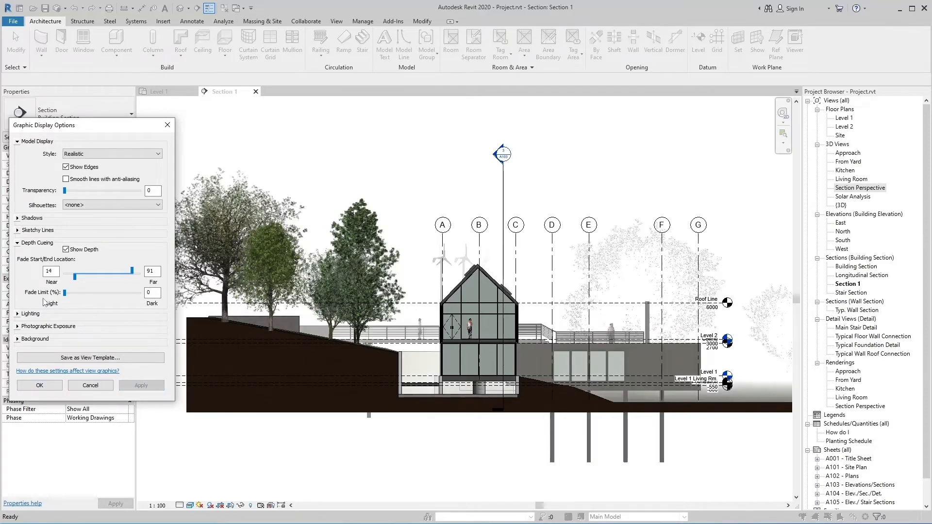
- Try Depth Cueing fade limits of 20, 40 and 50 percent, applying each to the section view
left_click(80, 294)
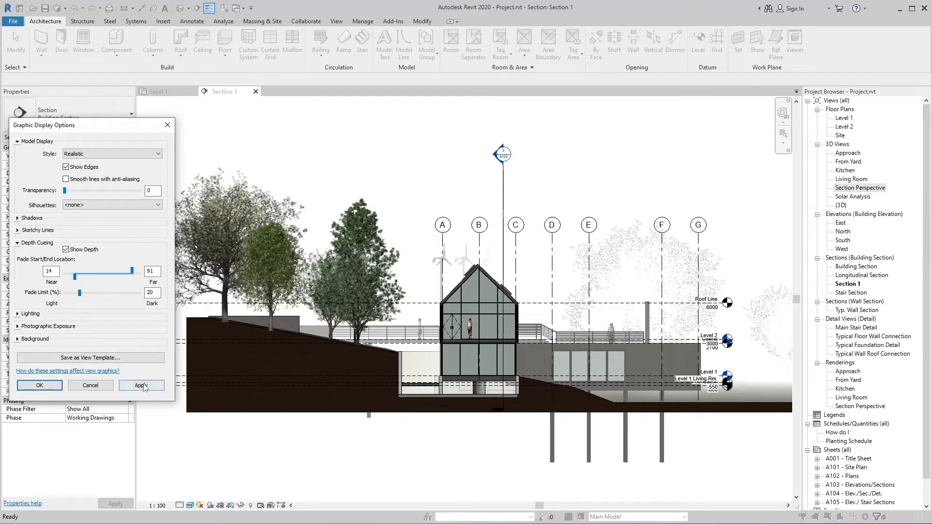
left_click(142, 385)
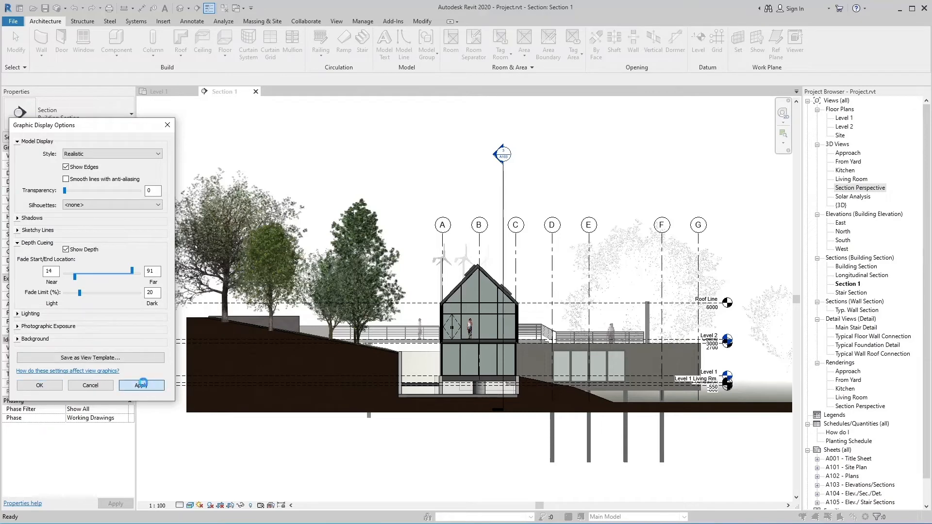
left_click(95, 293)
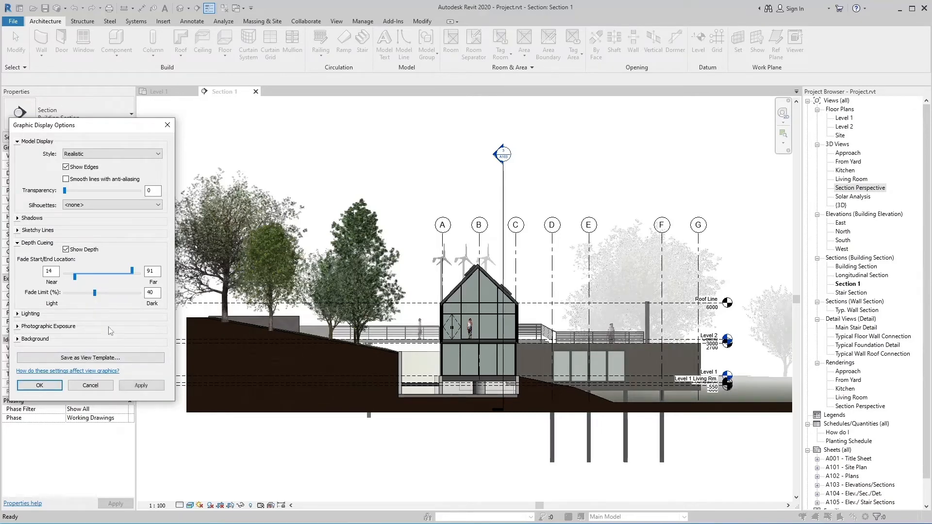
left_click(141, 385)
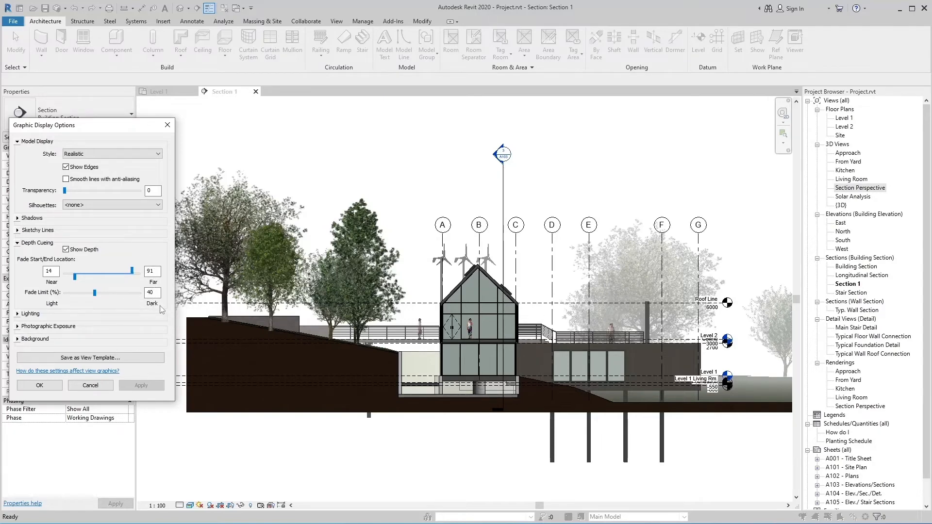
double_click(151, 293)
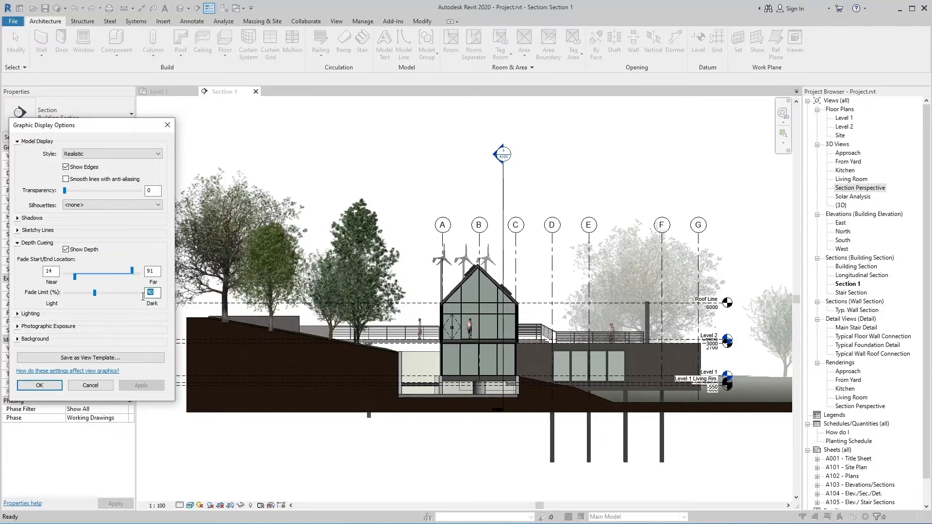
type("50")
left_click(103, 297)
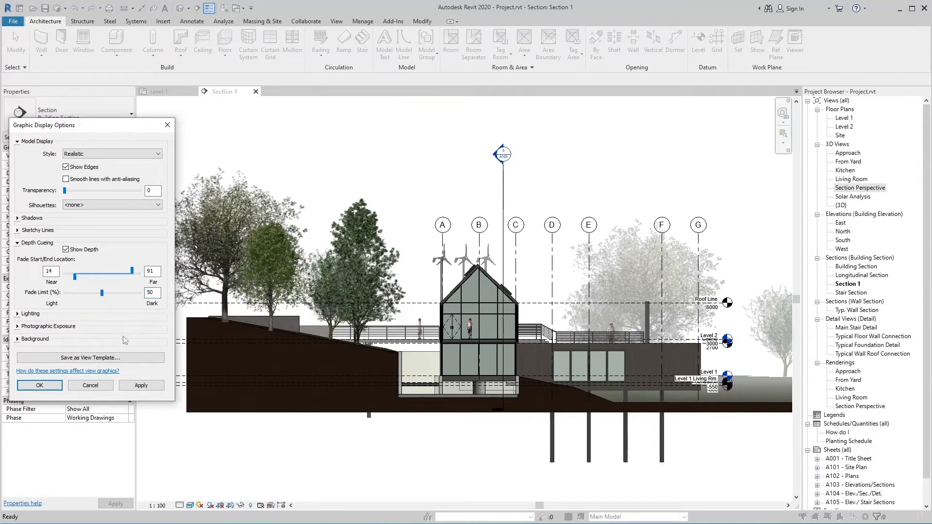
left_click(141, 385)
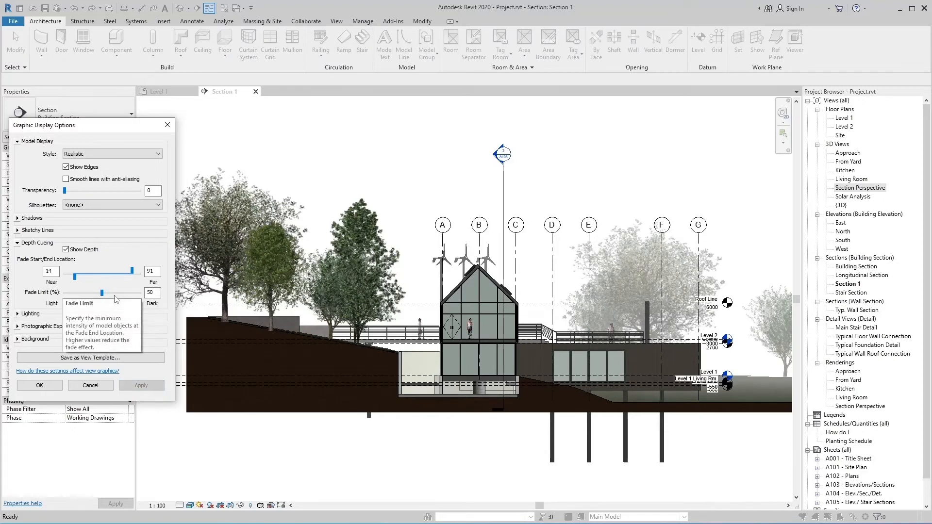
- Set the Depth Cueing fade limit to 68 percent, apply it and accept the graphic display options
mouse_move(103, 293)
left_mouse_down()
mouse_move(114, 296)
mouse_move(100, 301)
mouse_move(116, 300)
left_mouse_up()
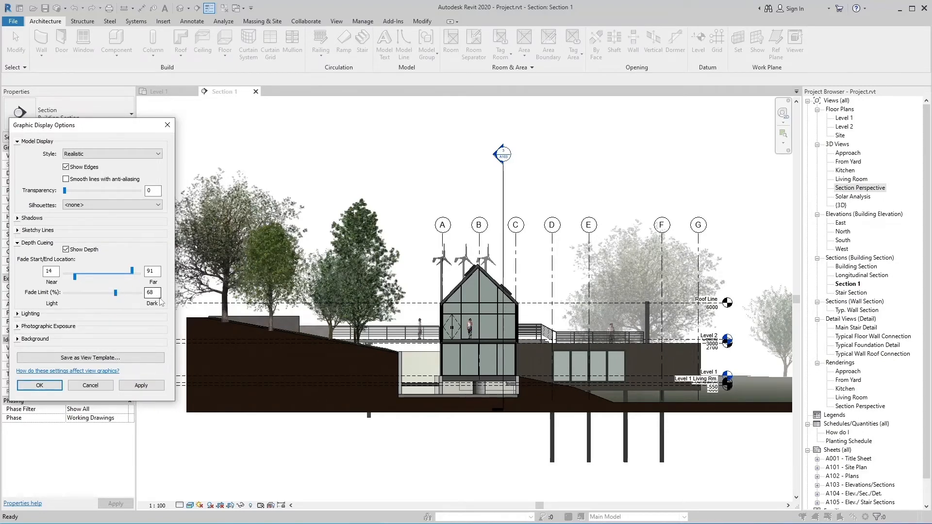
left_click(142, 386)
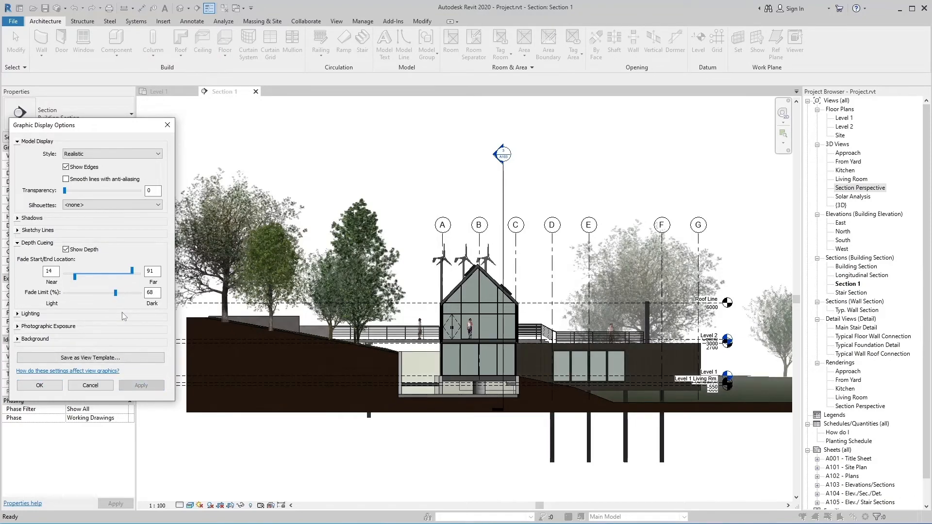
key("ctrl")
left_click(40, 386)
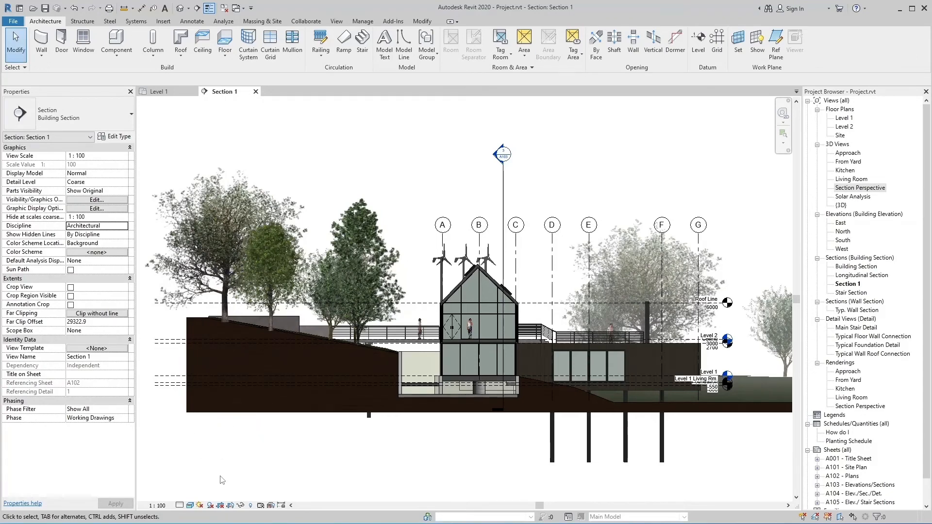
- Turn on shadows in the section view and set its Depth Cueing fade limit to 79 percent
left_click(209, 506)
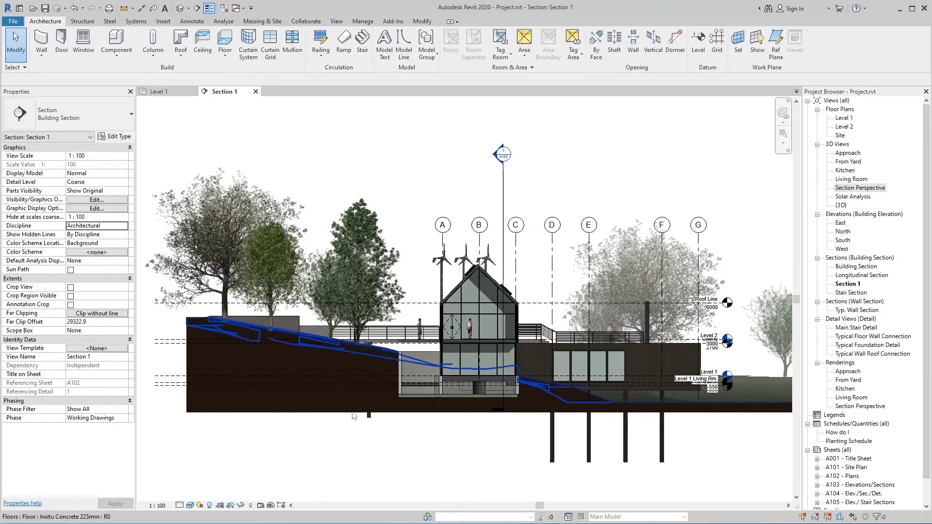
left_click(190, 505)
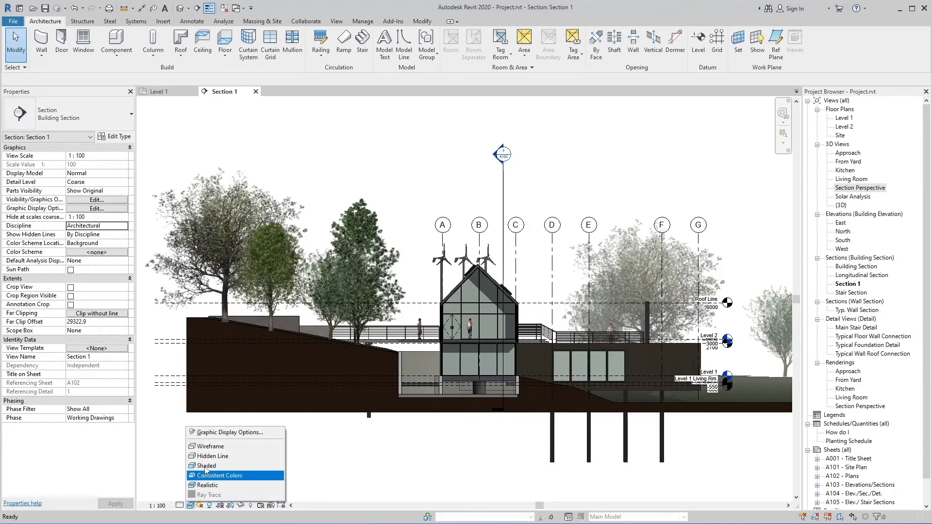
left_click(209, 433)
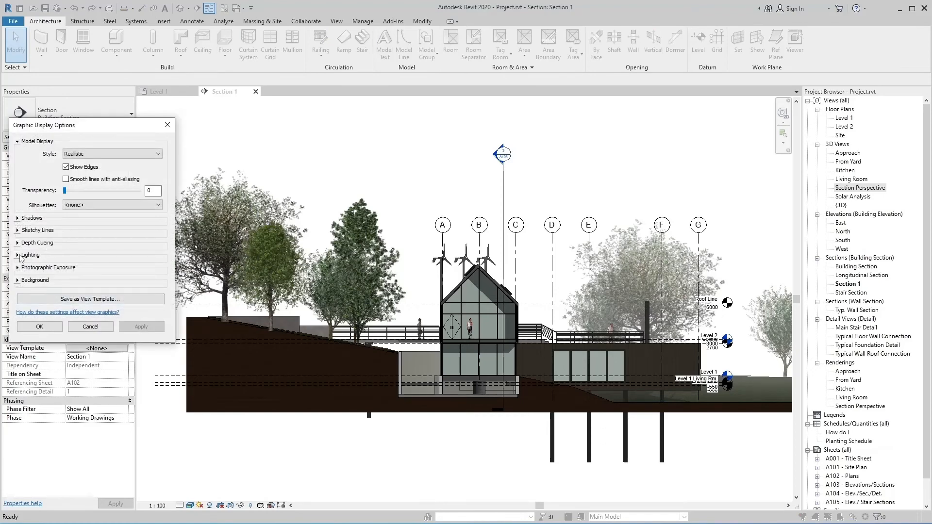
left_click(18, 243)
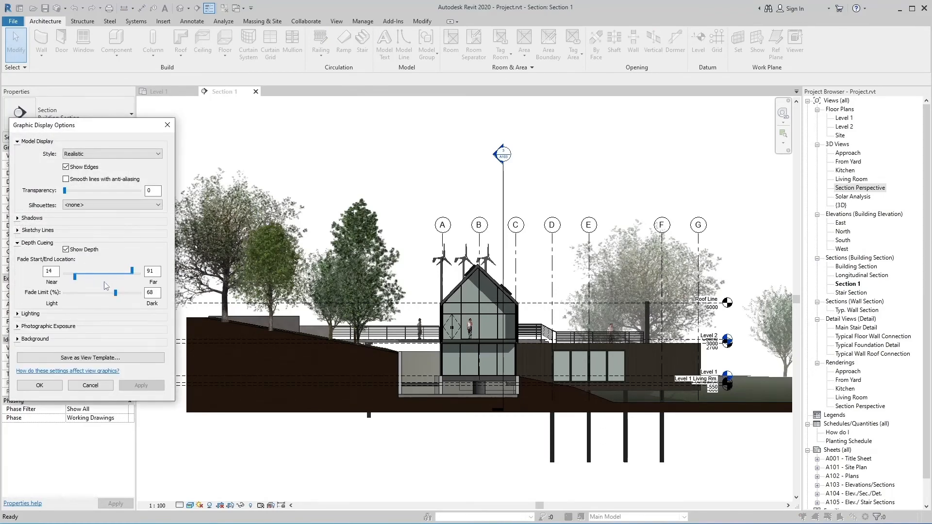
left_click_drag(115, 293, 124, 293)
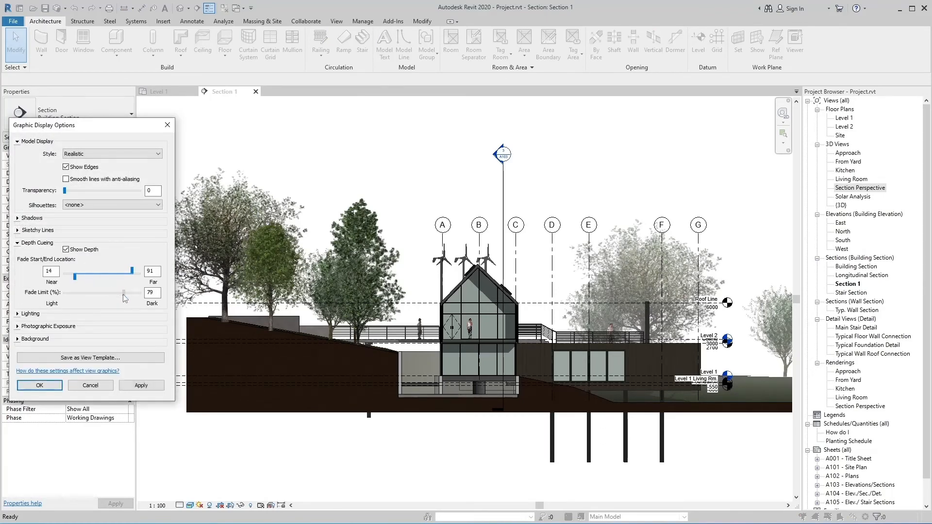
left_click(142, 386)
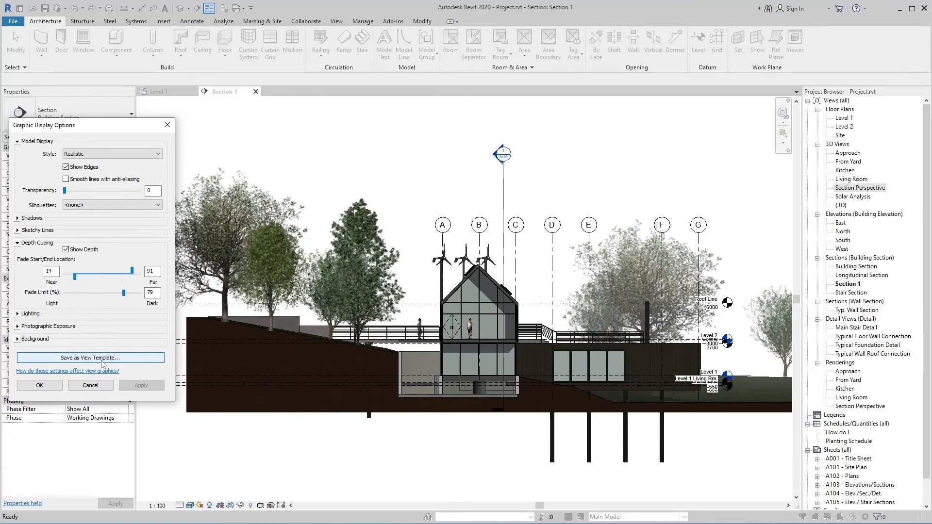
- Save the section's graphic display settings as a view template named Depth, and dismiss the View Templates dialog
left_click(103, 359)
left_click(103, 362)
left_click(73, 256)
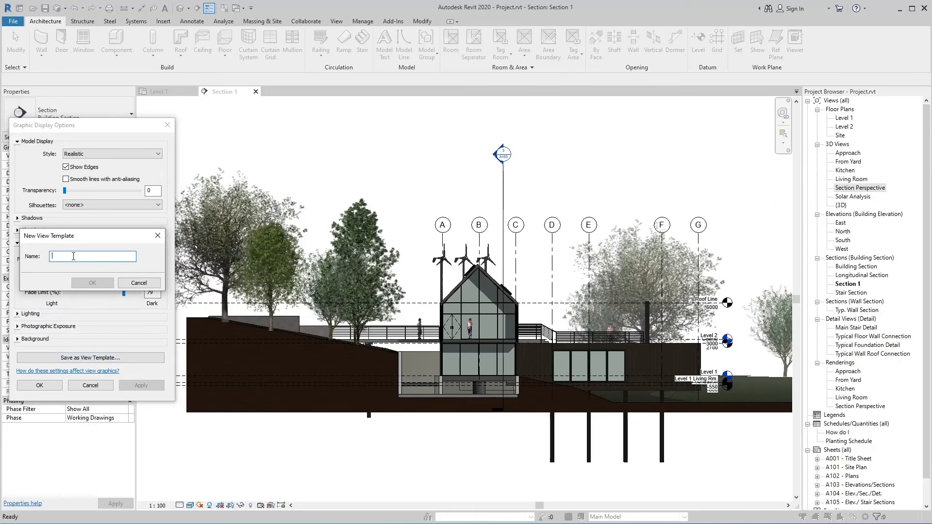
type("Depth")
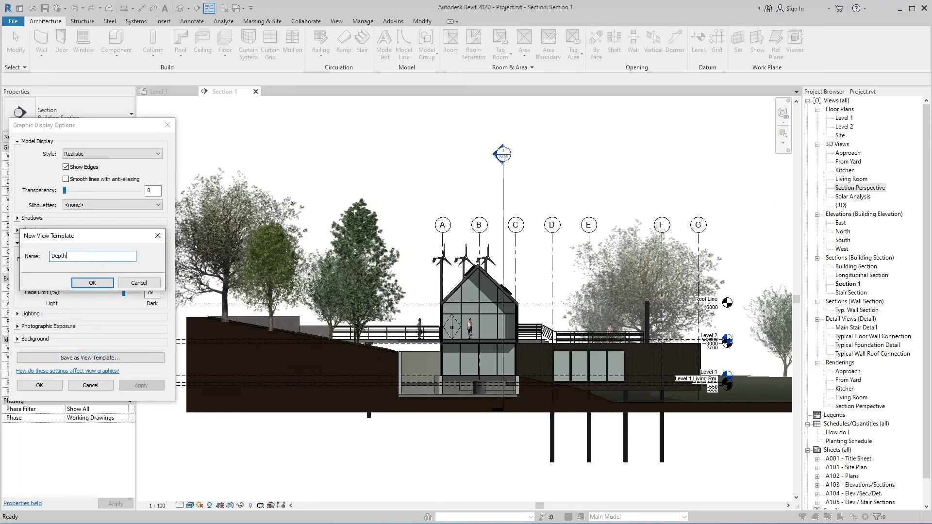
left_click(85, 286)
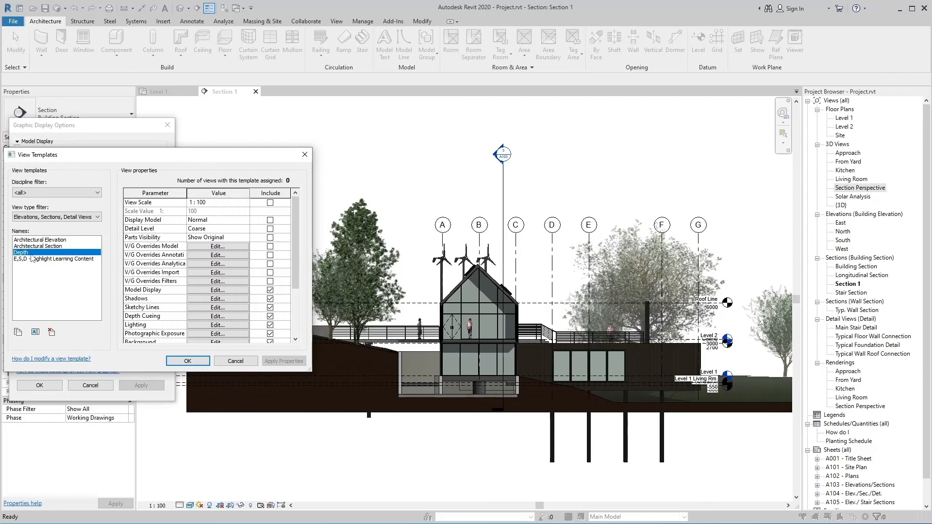
left_click(235, 361)
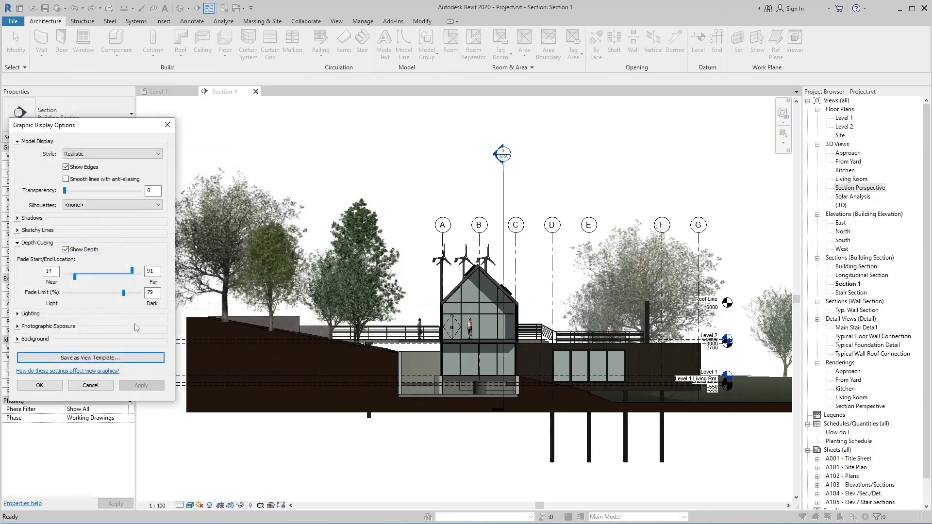